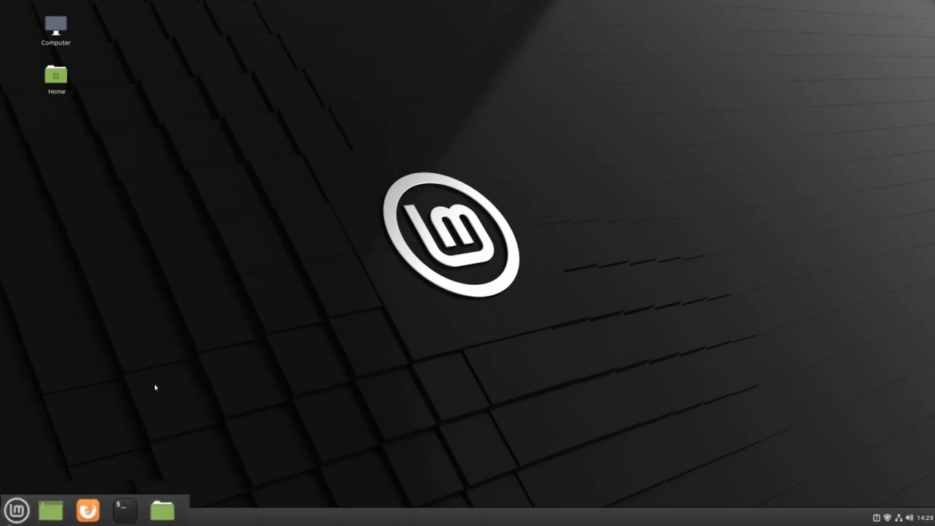
Launch Software Manager from the Cinnamon menu's All Applications list.
left_click(17, 511)
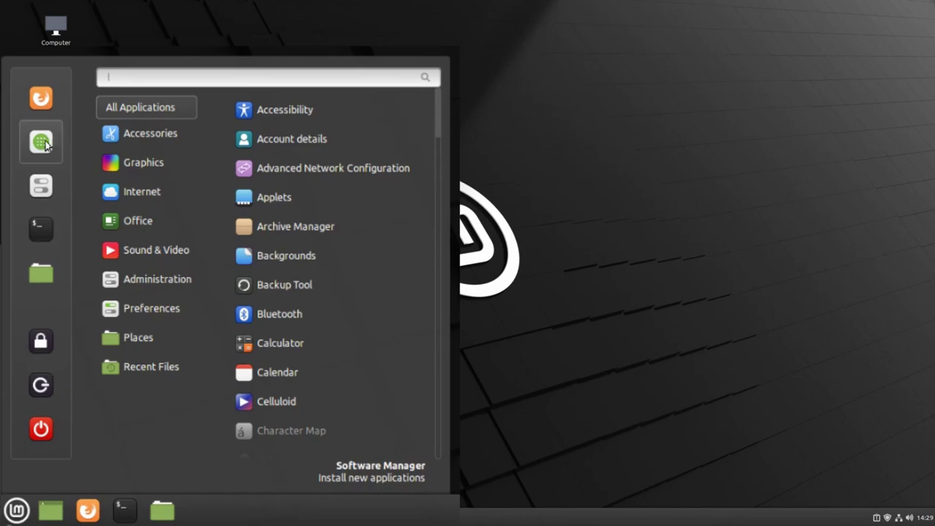
scroll(338, 245, "down", 10)
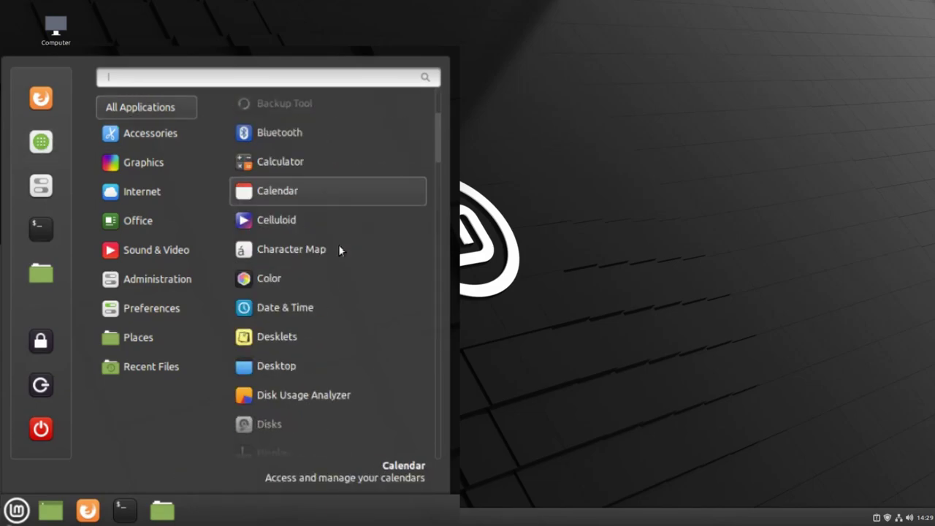
scroll(339, 245, "down", 10)
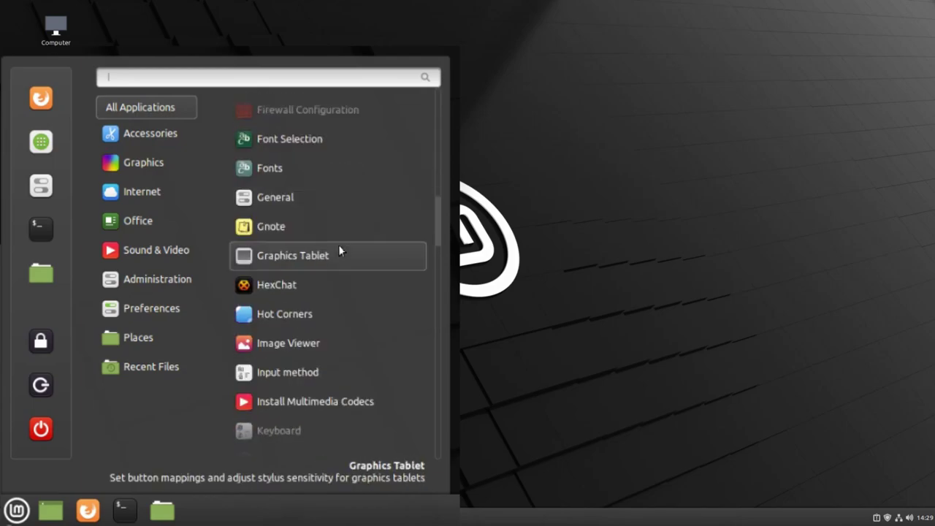
scroll(339, 244, "down", 8)
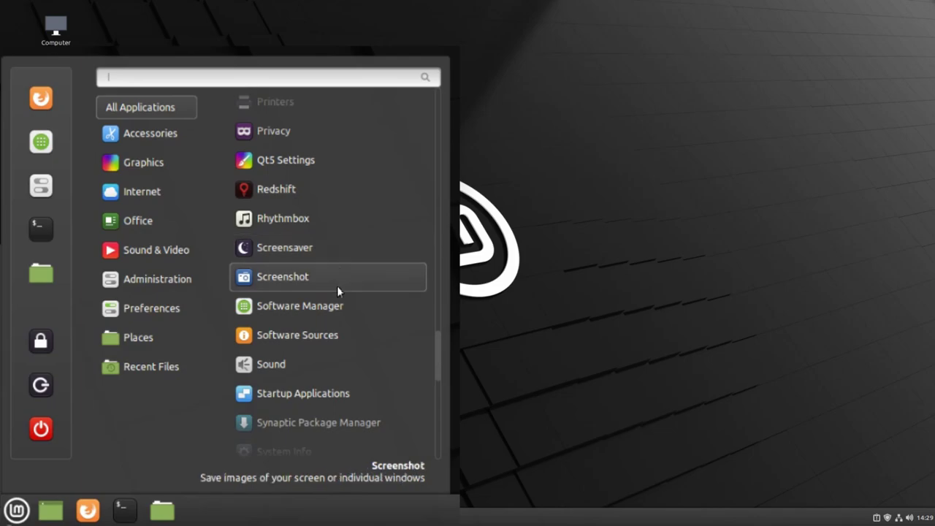
left_click(336, 311)
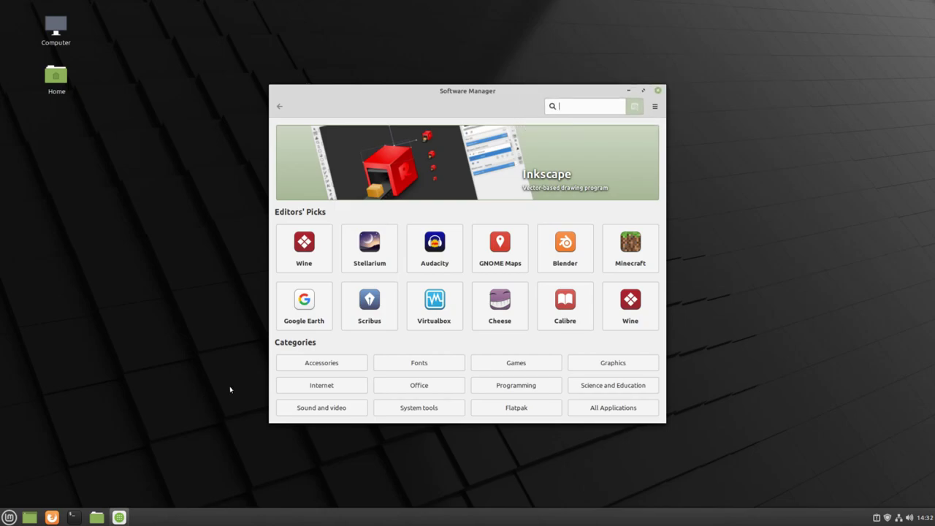
Browse the Games category, then search the catalogue for 'sol' to find solitaire games.
left_click(496, 365)
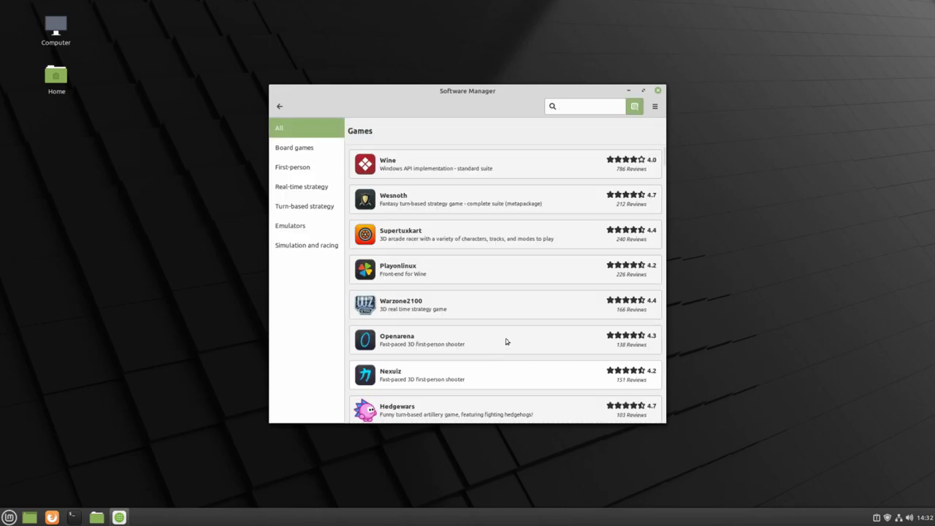
left_click(577, 106)
type("soli")
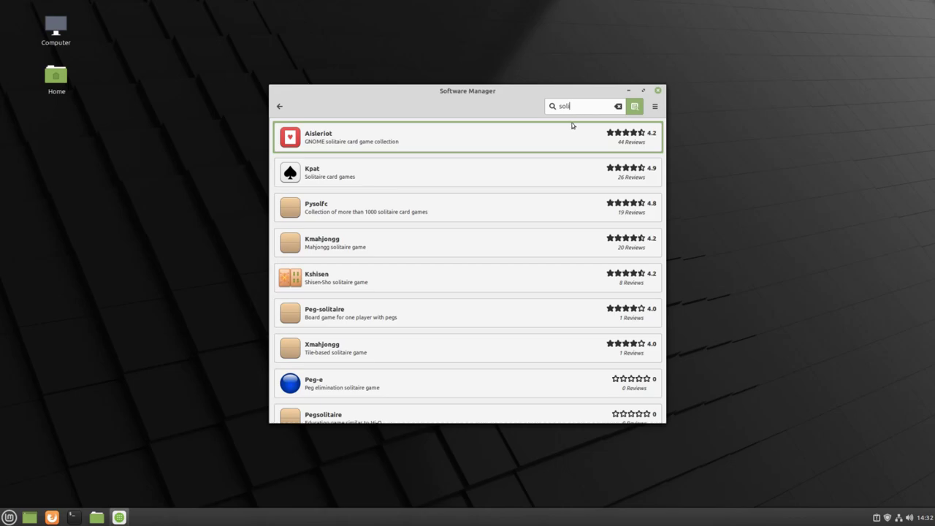
Open Kpat's details page and review its description, package details and reviews.
left_click(550, 176)
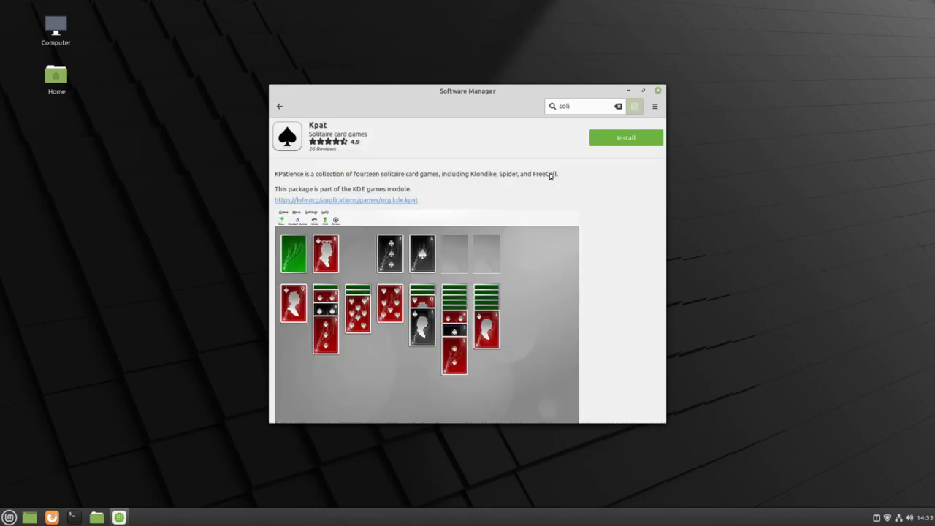
scroll(550, 175, "down", 5)
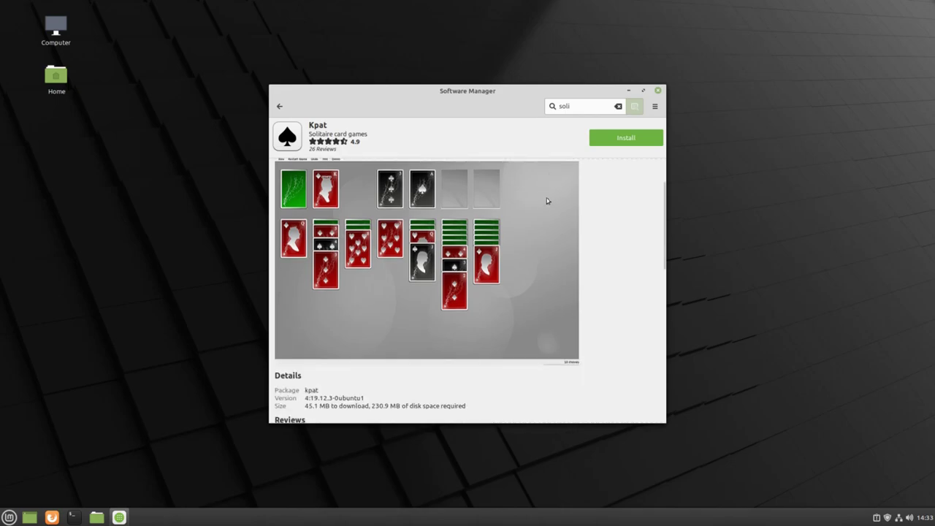
scroll(550, 310, "down", 4)
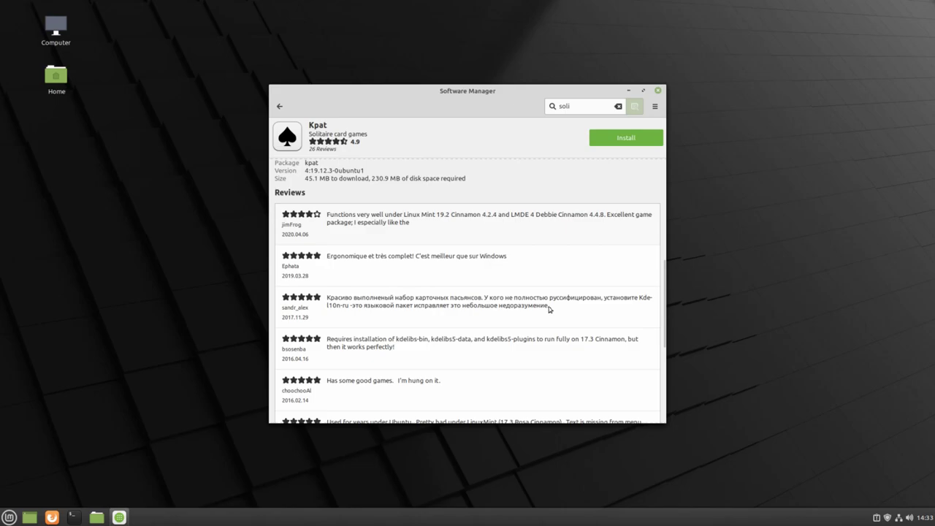
scroll(549, 310, "up", 8)
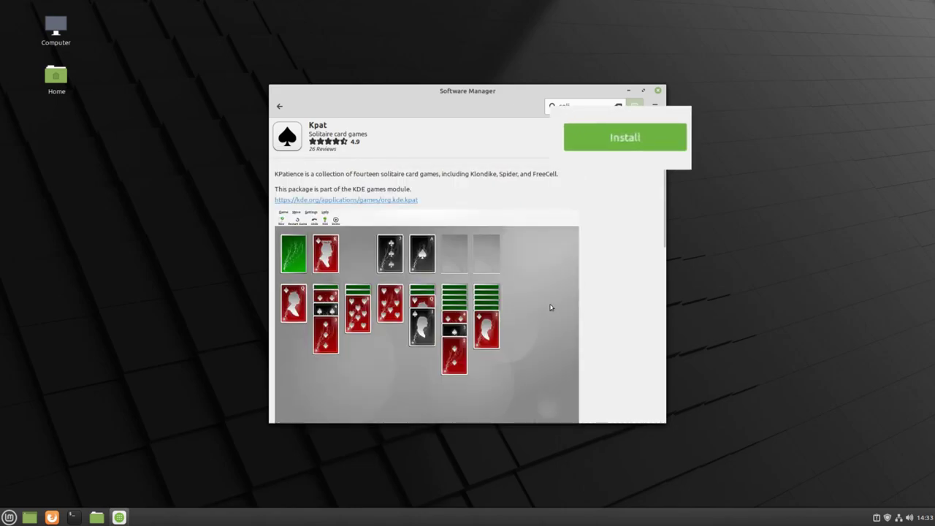
Install Kpat, authenticating with the account password, then close Software Manager.
left_click(623, 148)
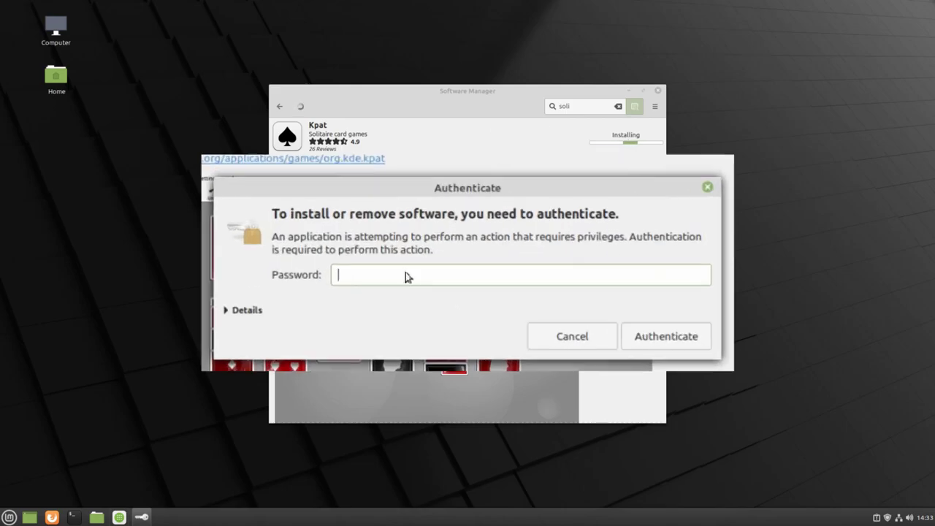
type("••••••••")
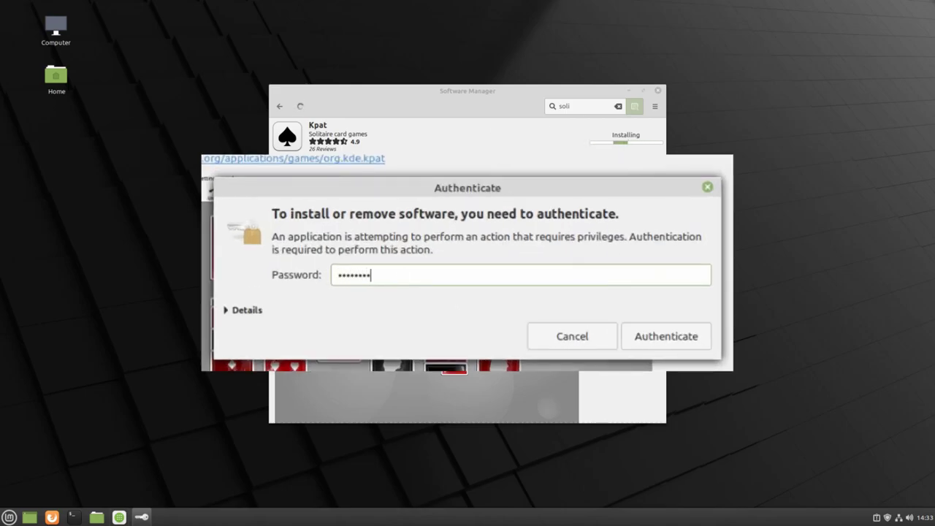
left_click(656, 342)
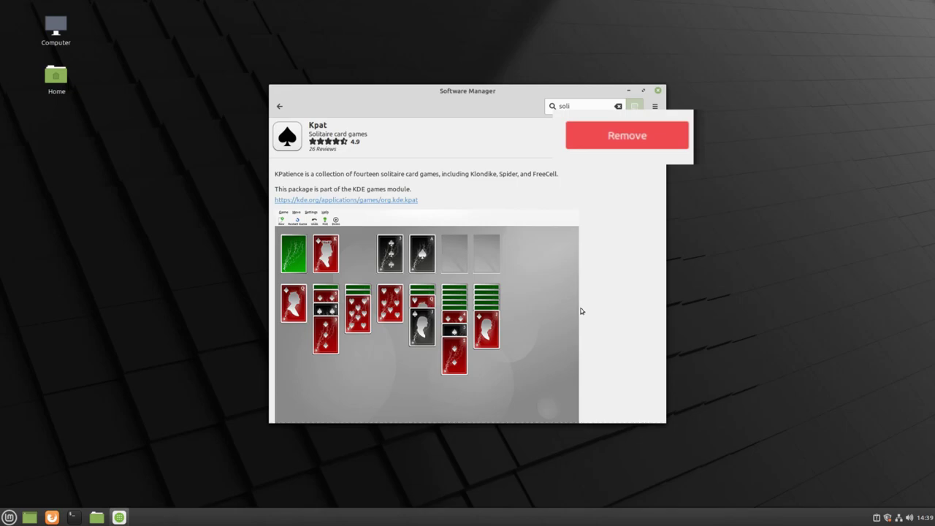
left_click(658, 91)
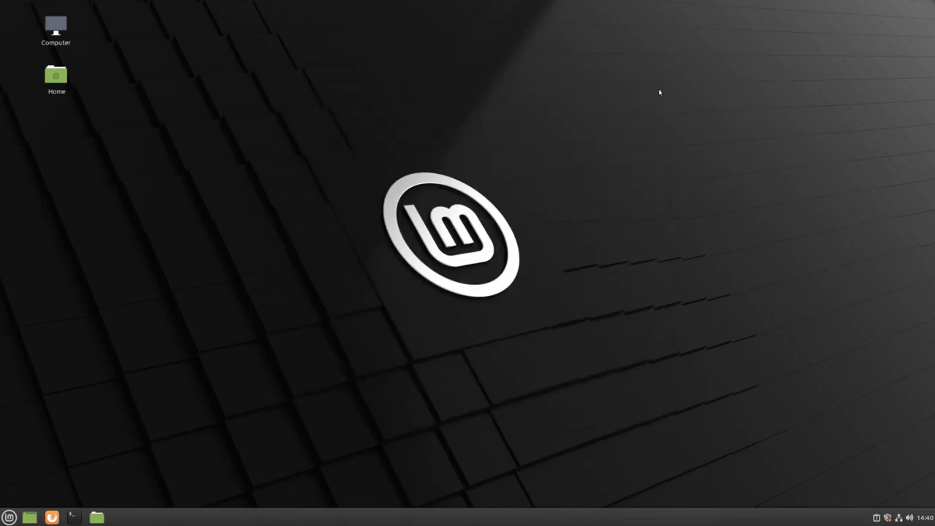
Find KPatience in the Cinnamon menu's All Applications list and launch it.
left_click(14, 515)
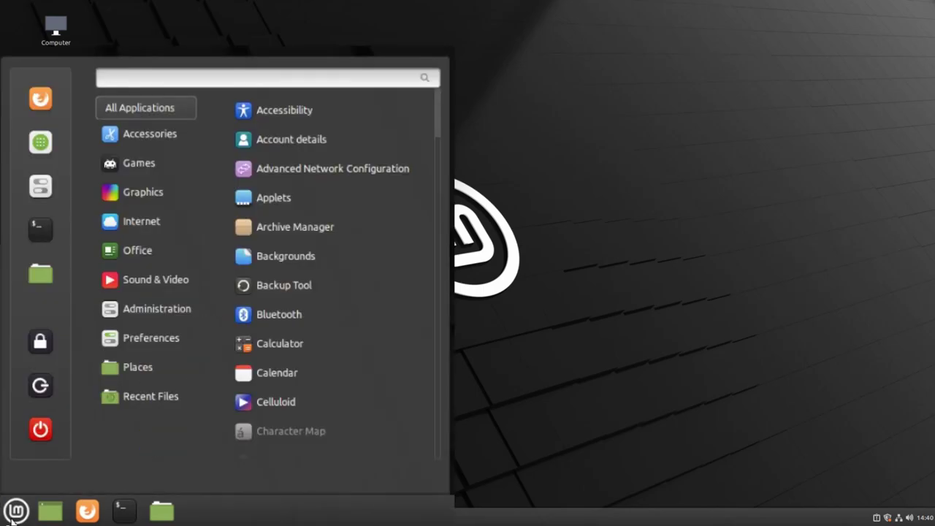
mouse_move(136, 167)
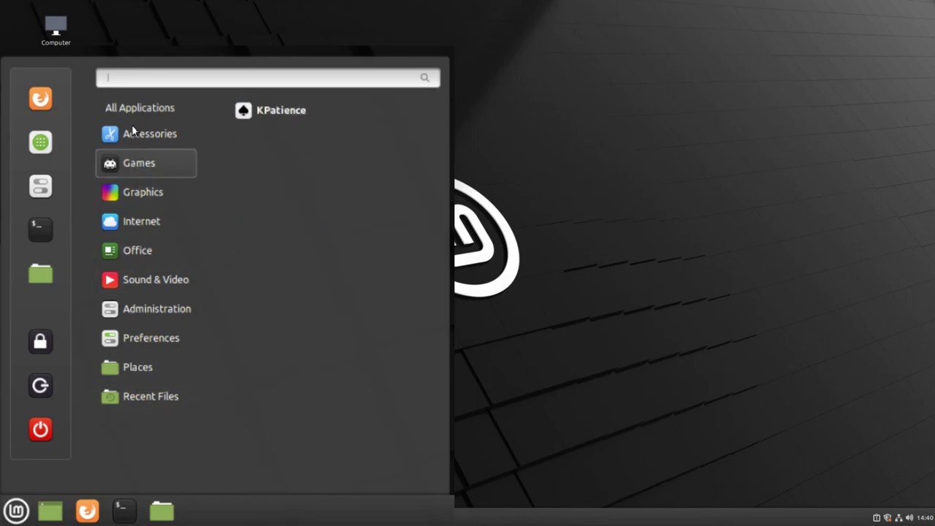
mouse_move(126, 87)
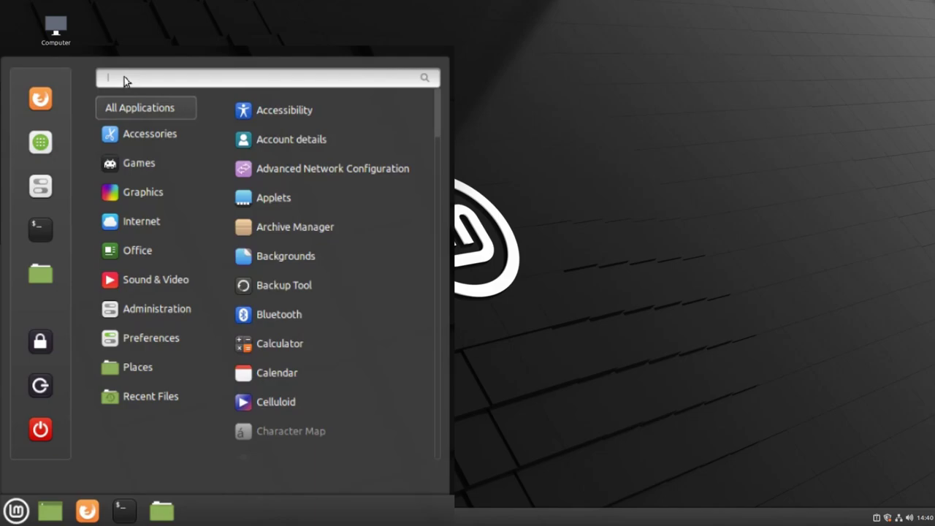
type("kpa")
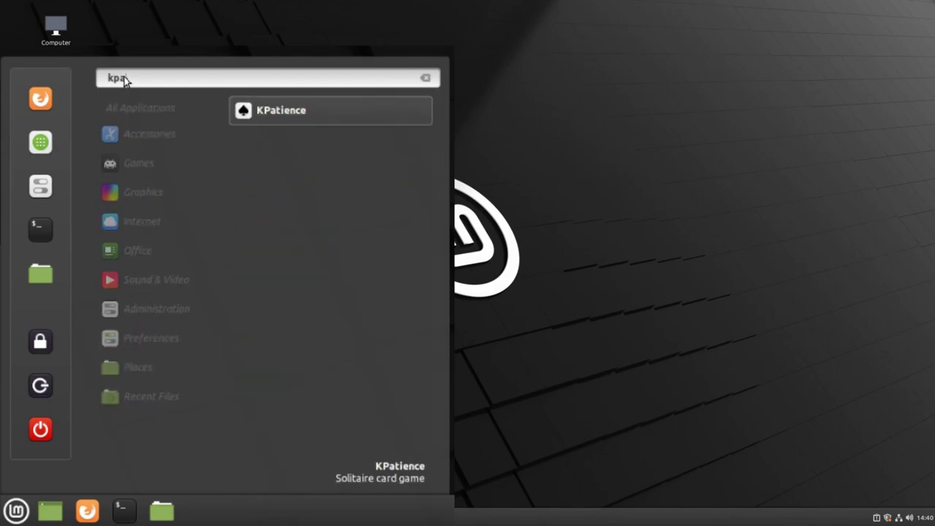
key("BackSpace")
key("BackSpace")
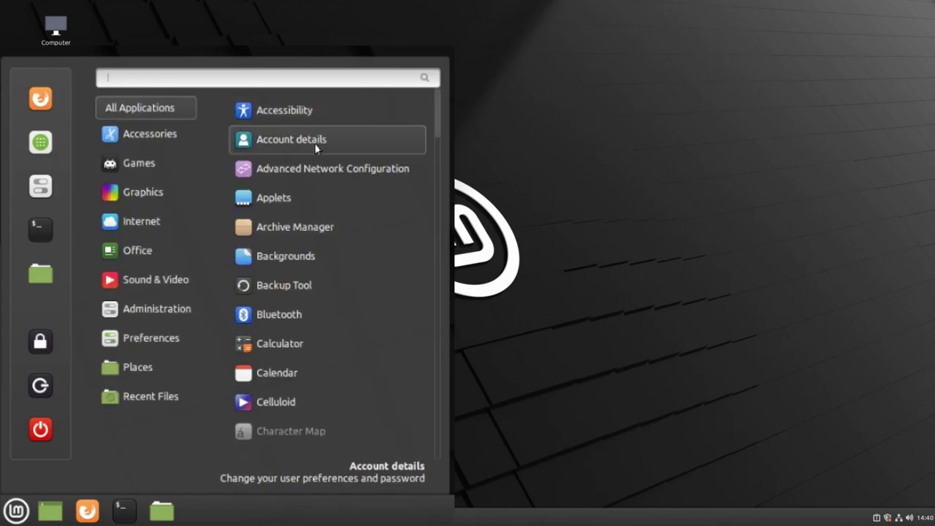
scroll(316, 149, "down", 10)
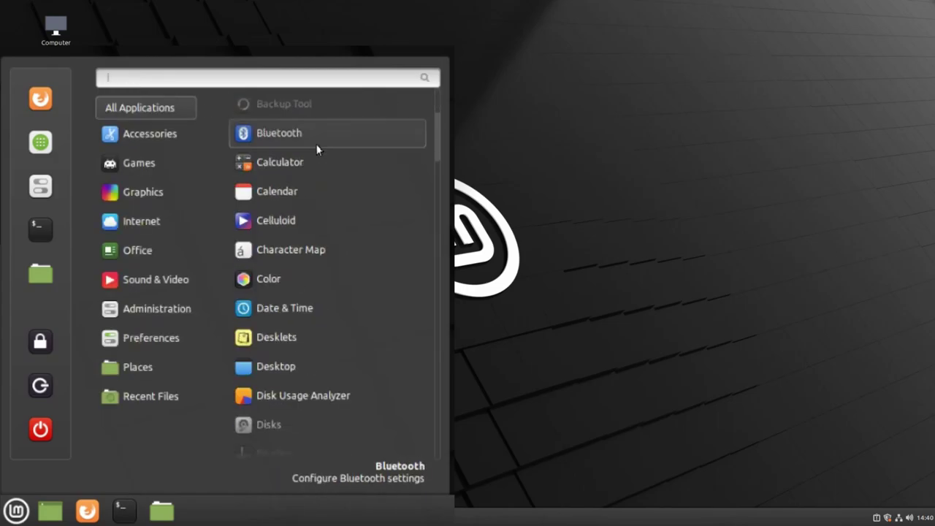
scroll(317, 150, "down", 11)
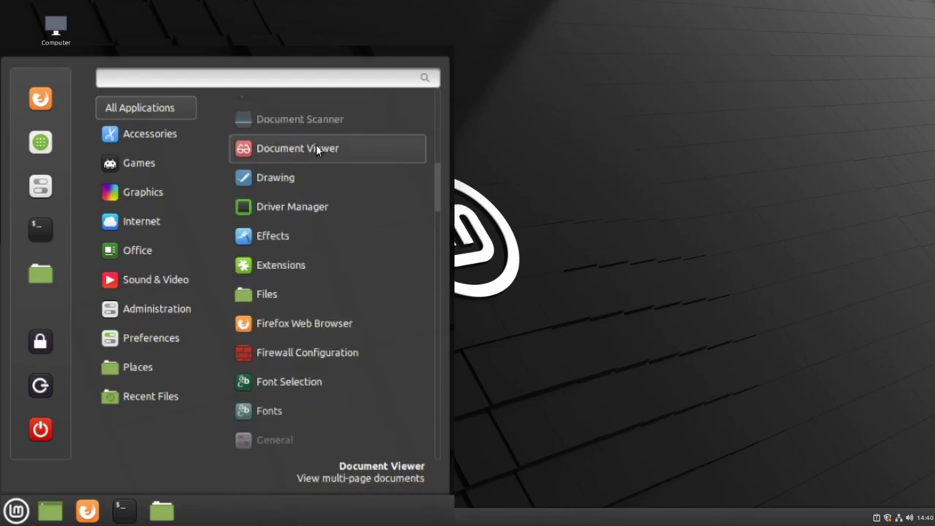
scroll(316, 150, "down", 6)
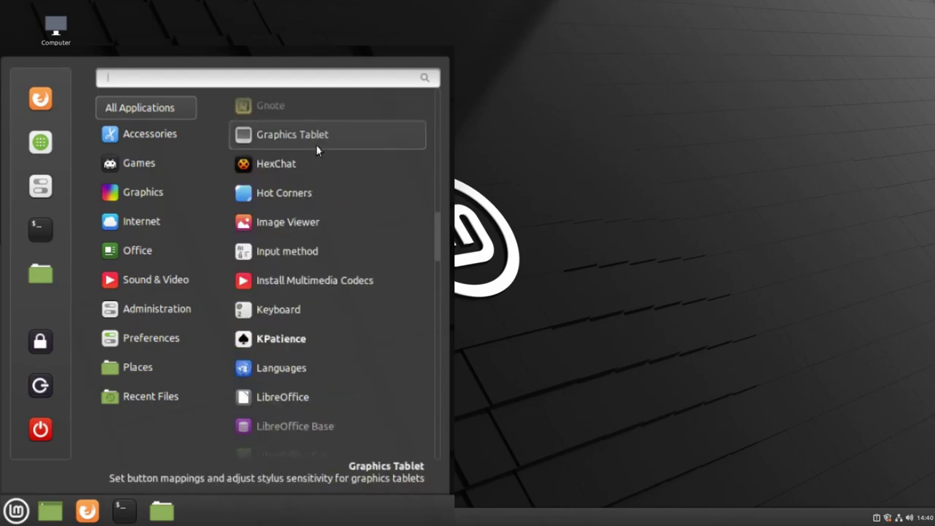
left_click(306, 280)
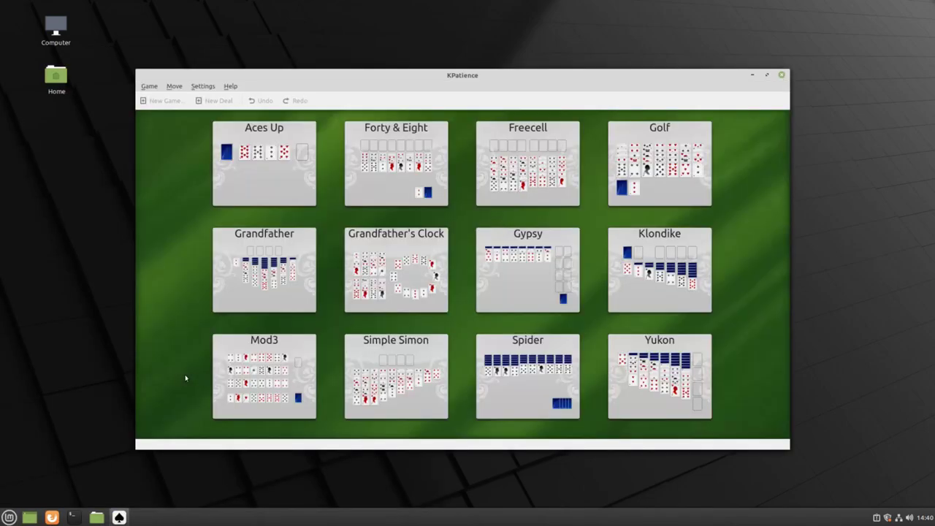
Close the KPatience game selection window.
left_click(780, 75)
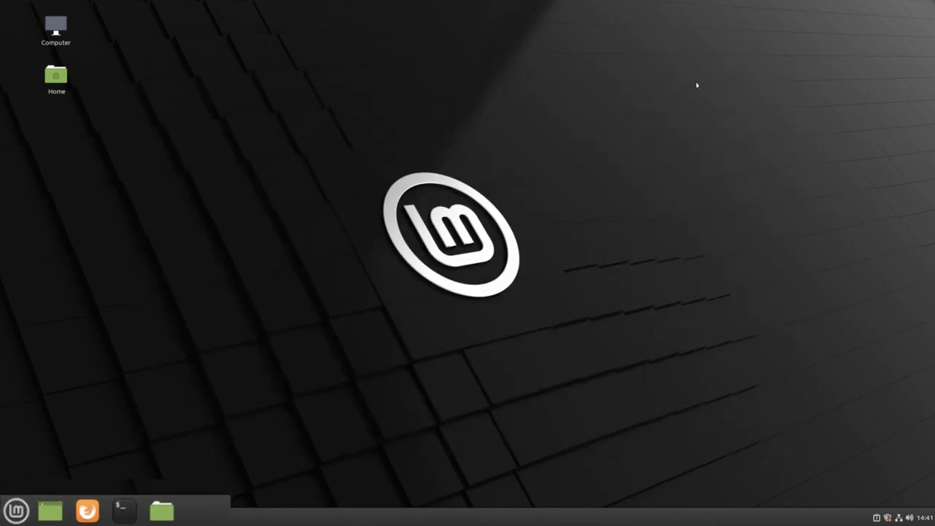
Add KPatience to the panel and drag its launcher left beside the files launcher.
left_click(17, 511)
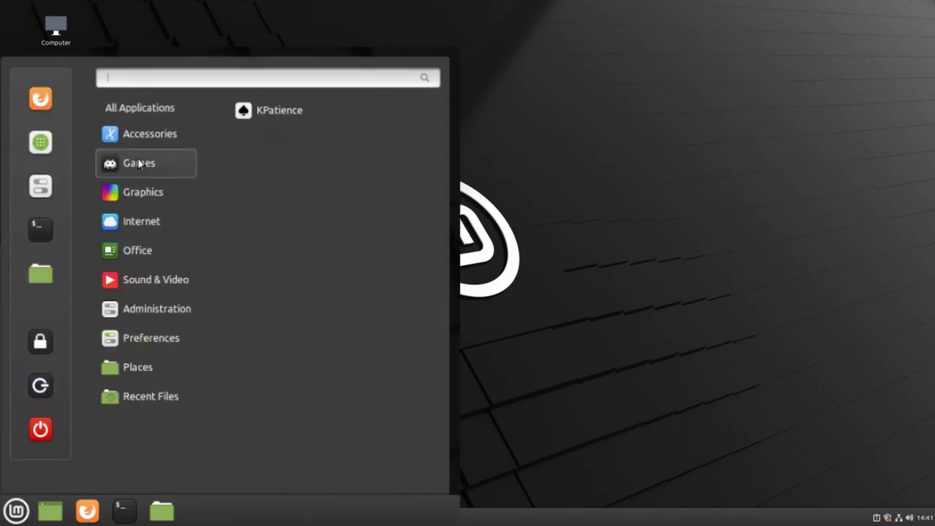
right_click(296, 110)
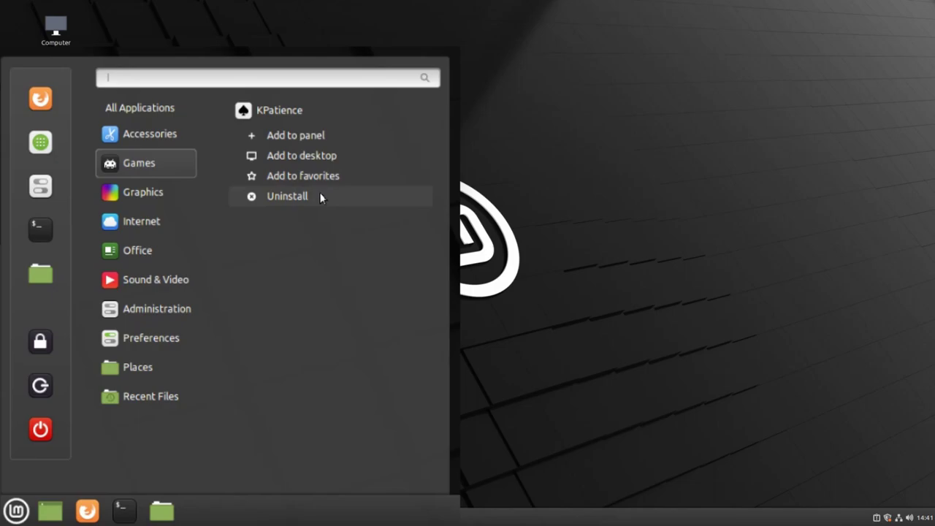
left_click(329, 137)
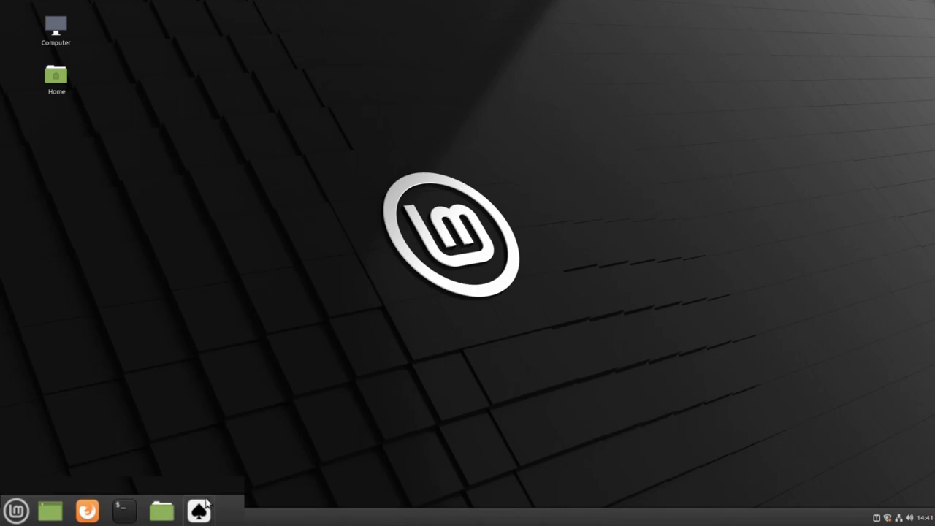
left_click_drag(199, 510, 87, 511)
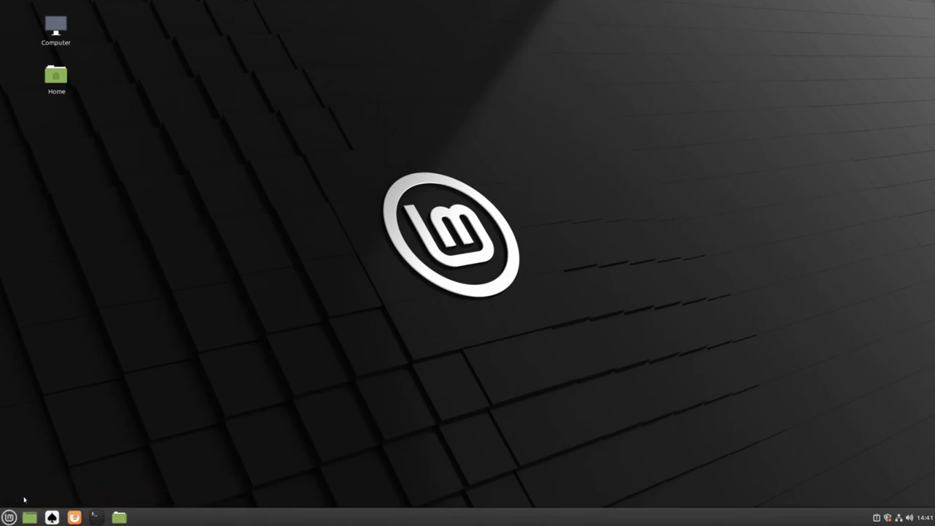
Drag KPatience onto the menu favorites, then launch Software Manager from favorites.
left_click(10, 517)
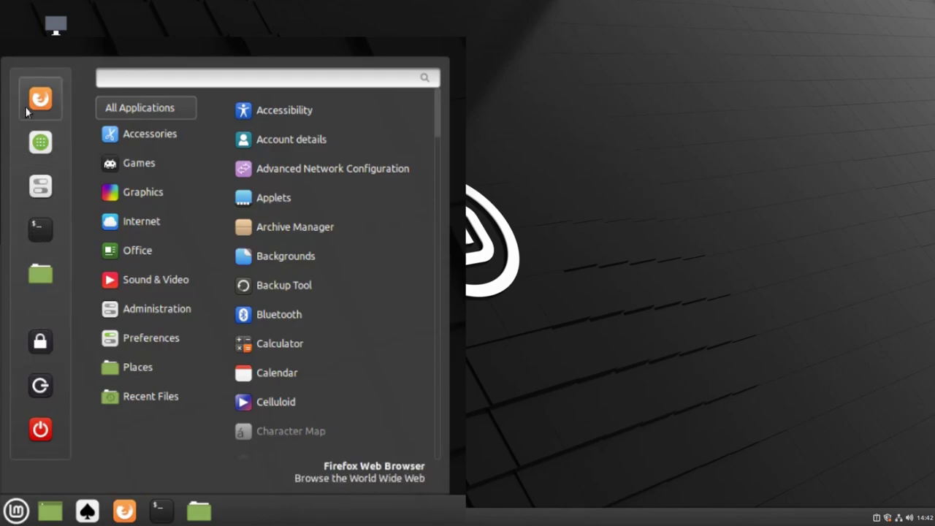
mouse_move(123, 168)
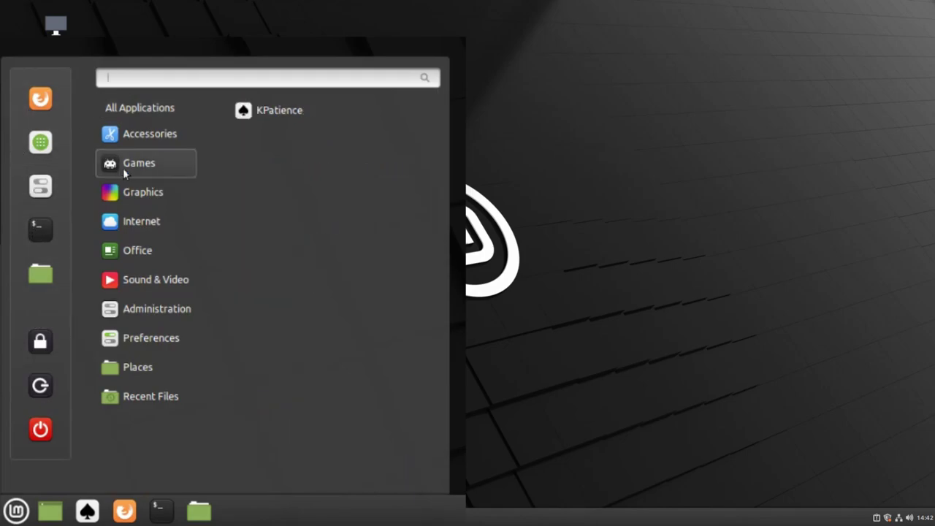
left_click_drag(271, 107, 41, 177)
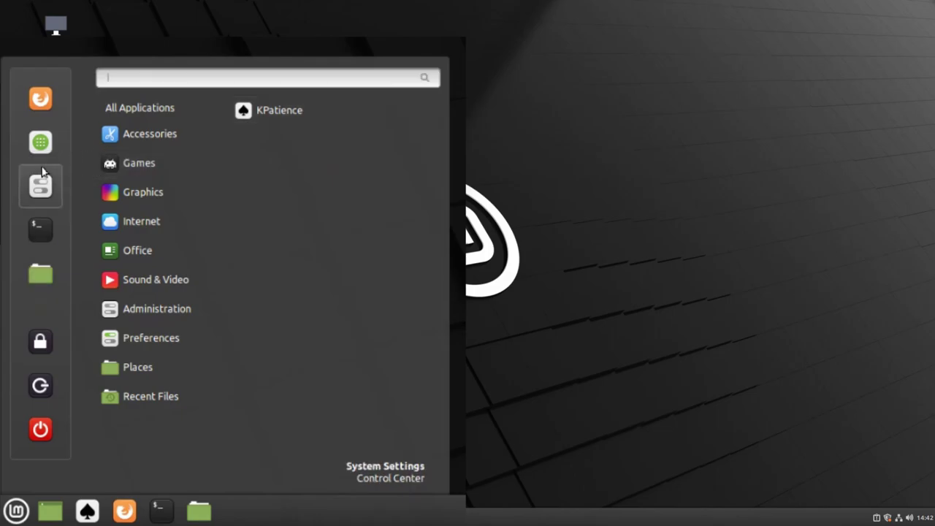
left_click(43, 212)
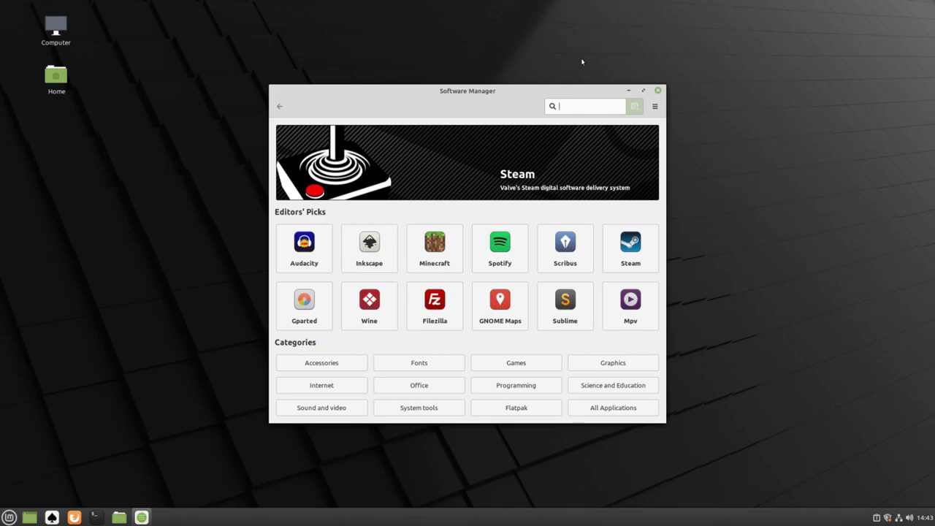
Search Software Manager for 'google chrome', which finds no Chrome package.
type("google chrome")
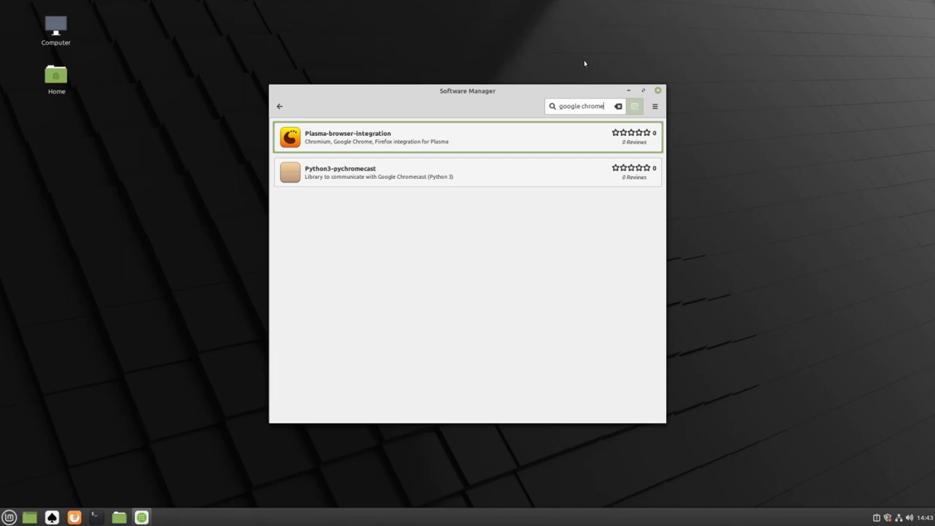
Close Software Manager and search google.com for 'google chrome' in Firefox.
left_click(659, 90)
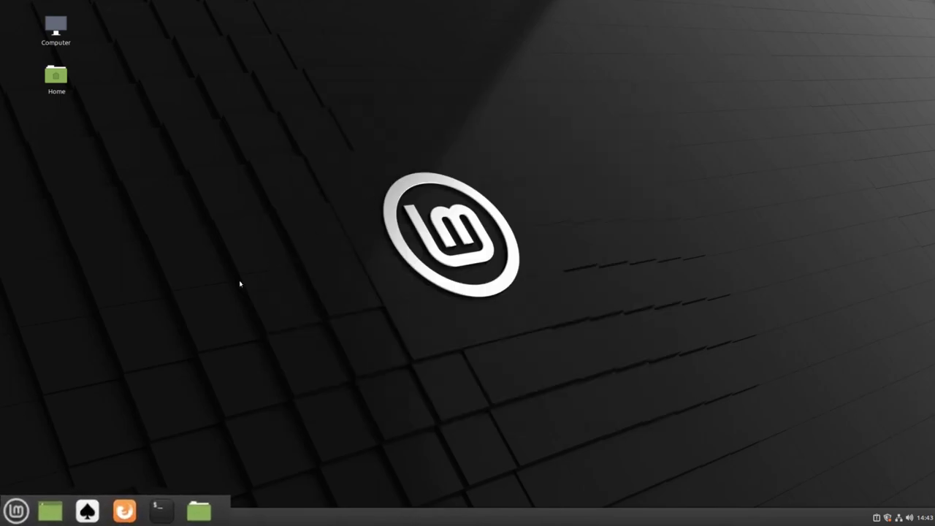
left_click(125, 510)
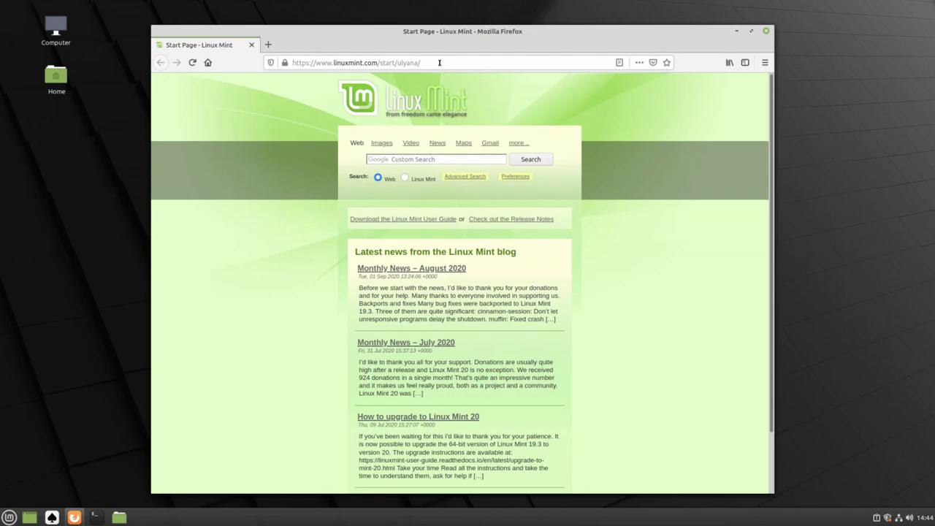
left_click(439, 62)
type("google.com")
key("Return")
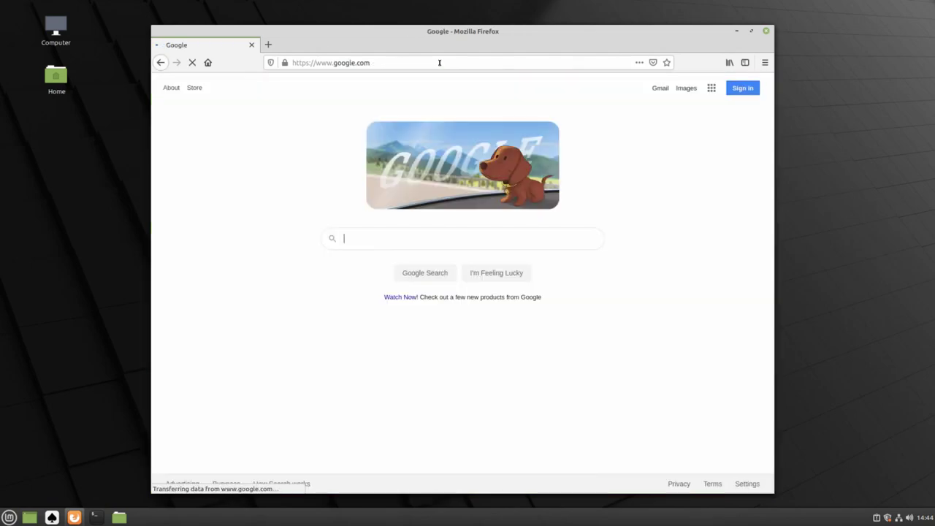
type("google chrome")
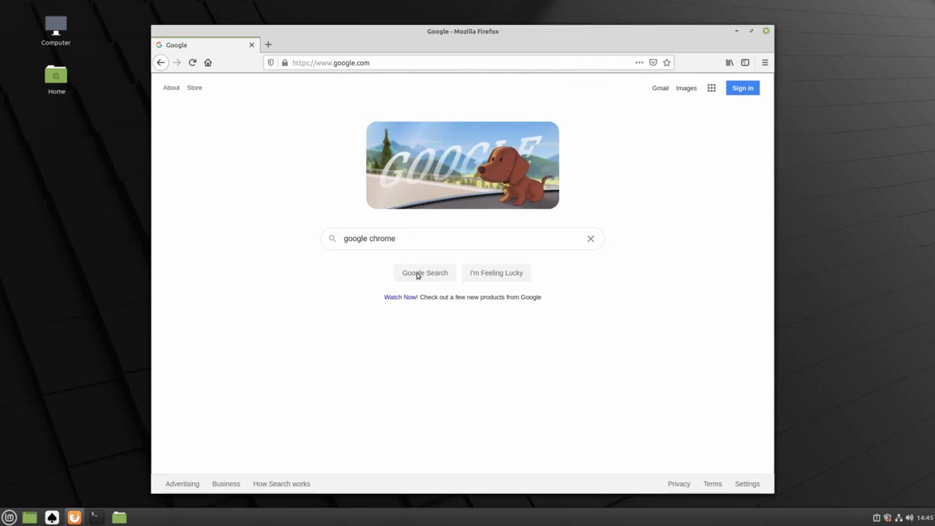
left_click(420, 278)
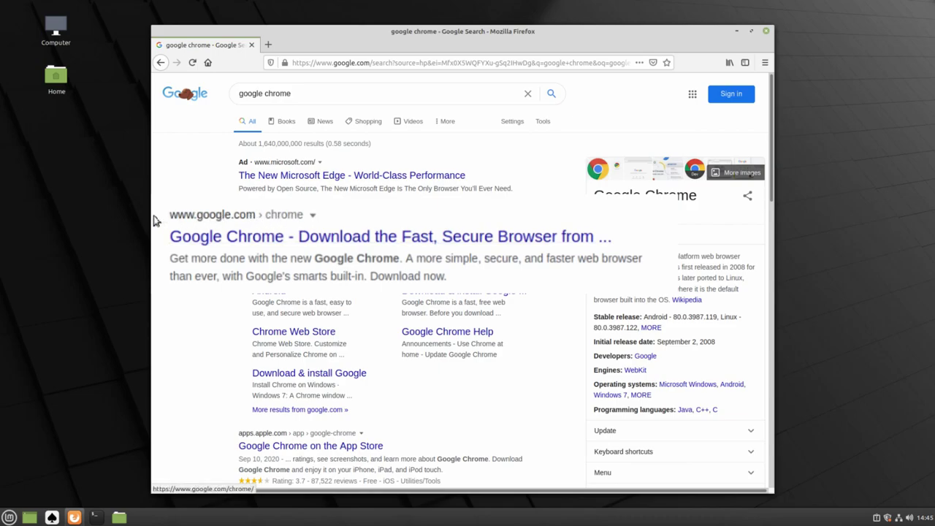
From the official Google Chrome page, download the 64 bit .deb package after accepting the terms.
left_click(189, 241)
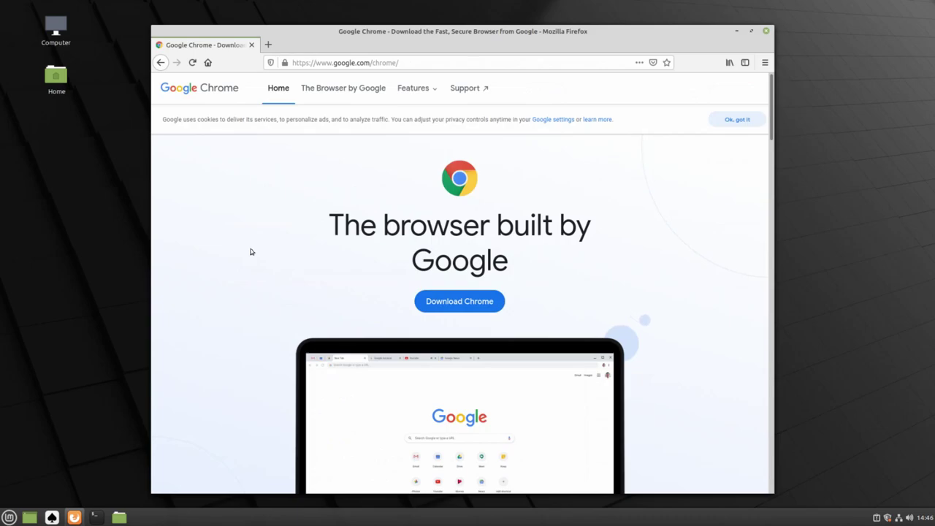
left_click(432, 302)
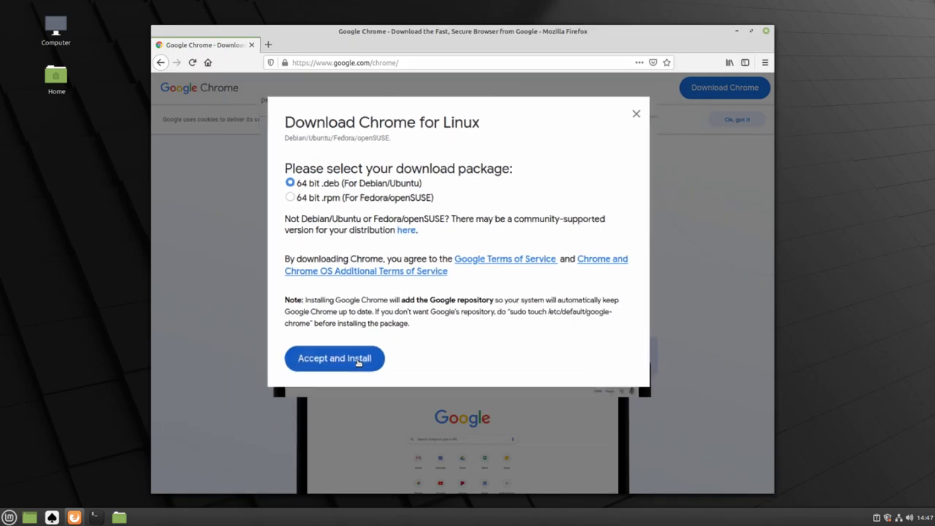
left_click(359, 359)
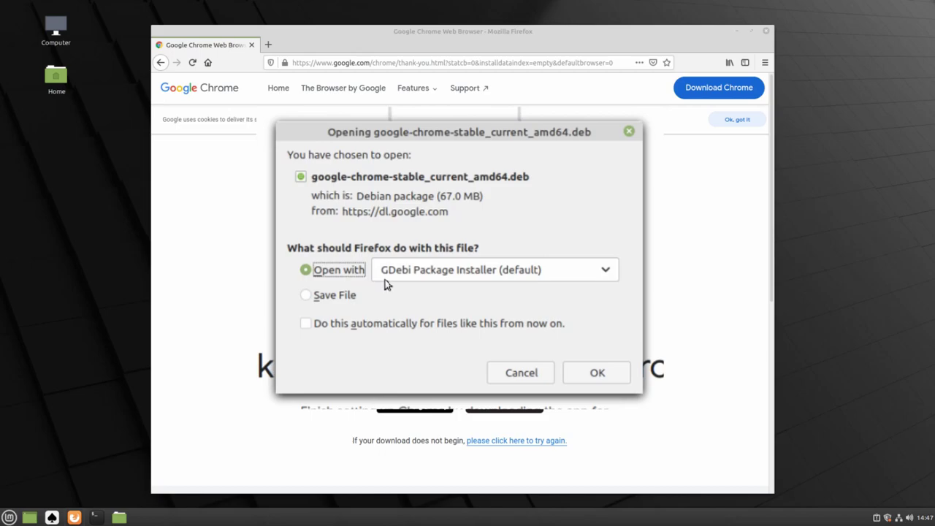
Install google-chrome-stable and its libgcc1 dependency with GDebi, authenticating with the account password.
left_click(595, 373)
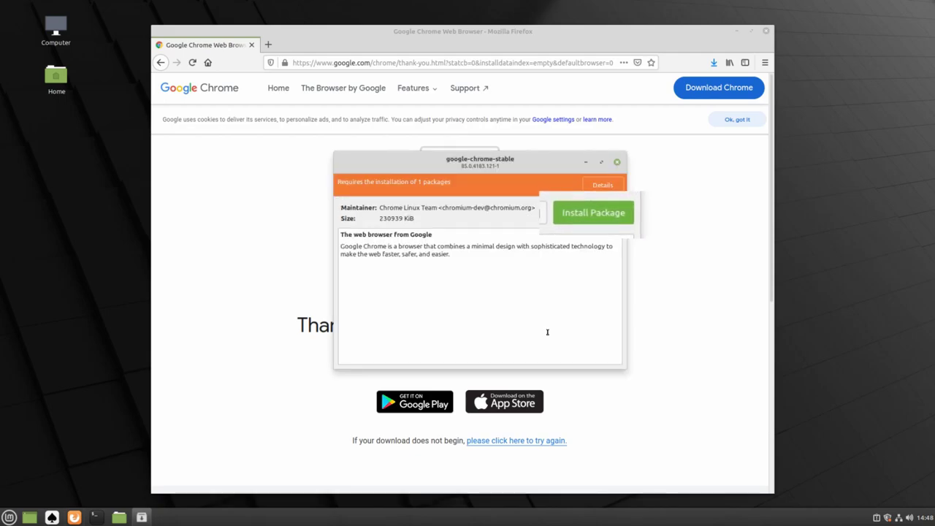
left_click(618, 221)
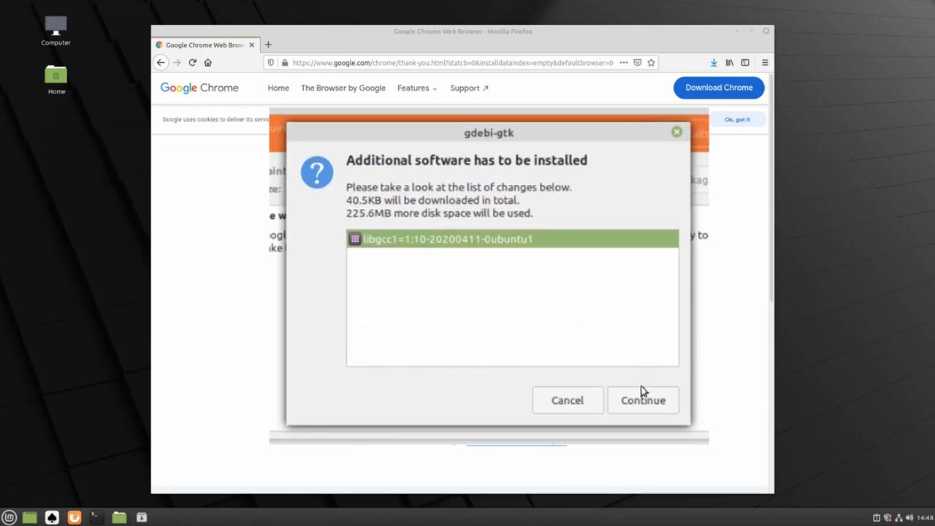
left_click(582, 351)
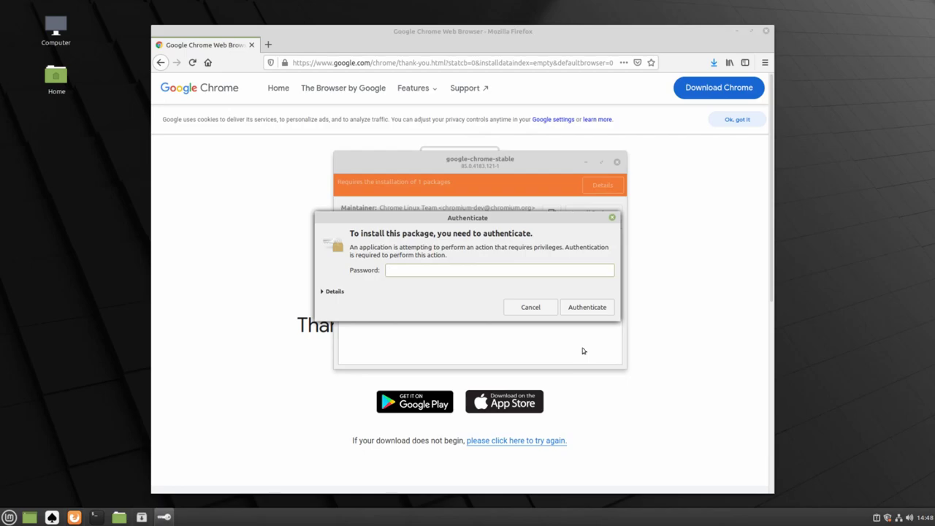
type("•••••••")
left_click(590, 309)
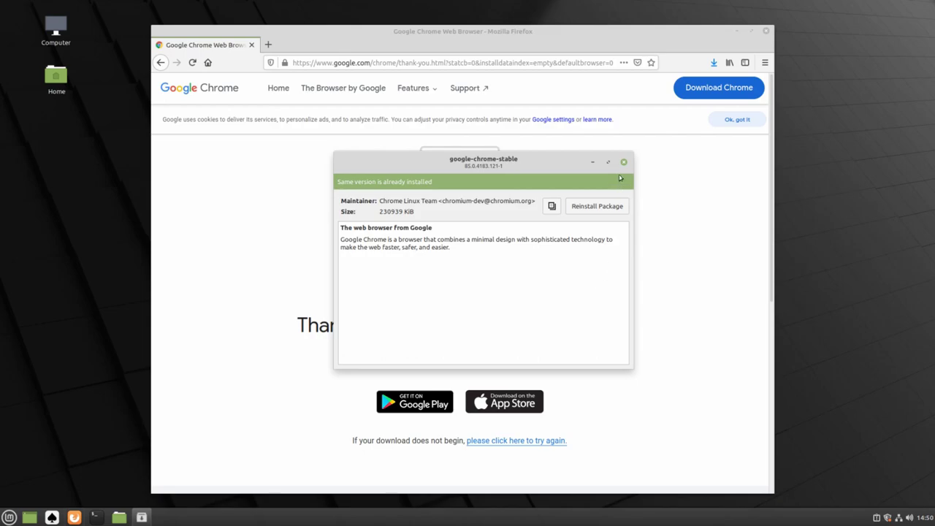
Close the installer and Firefox, then bring up Google Chrome's options in the menu's Internet category.
left_click(623, 161)
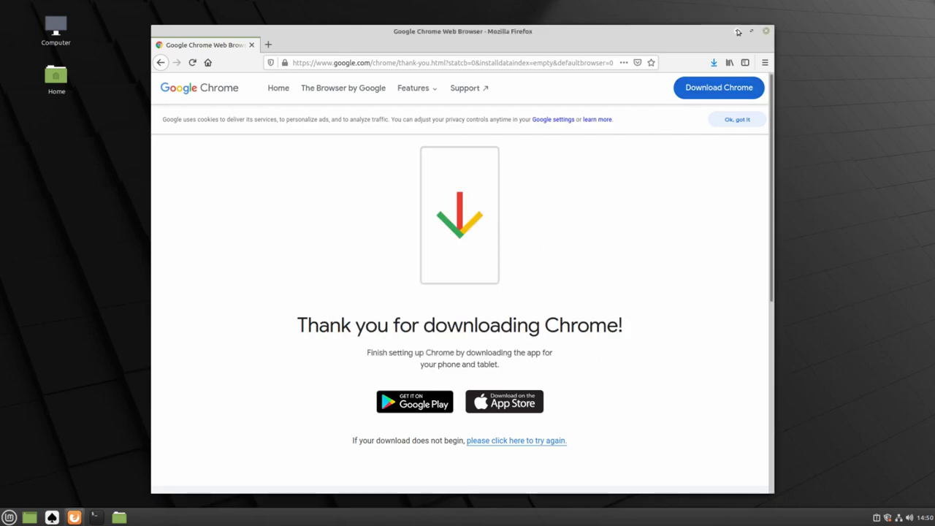
left_click(767, 31)
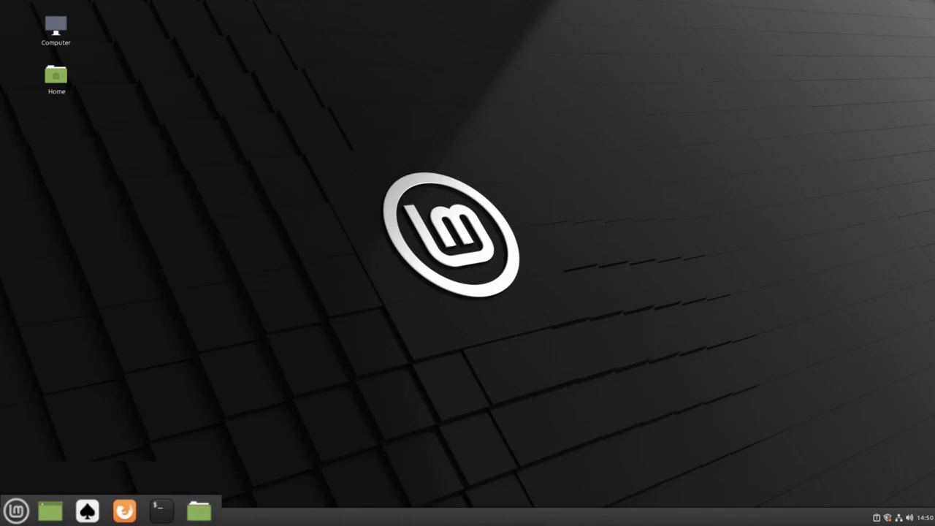
left_click(17, 511)
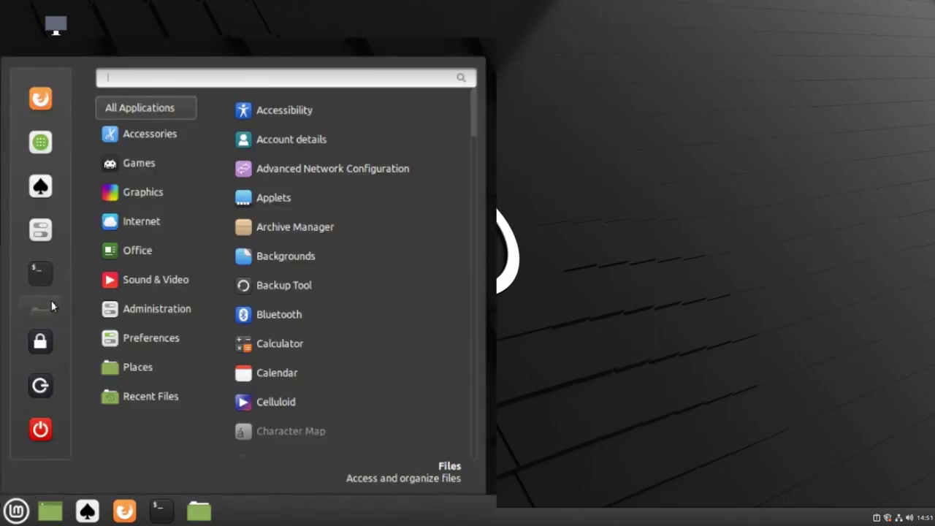
mouse_move(133, 218)
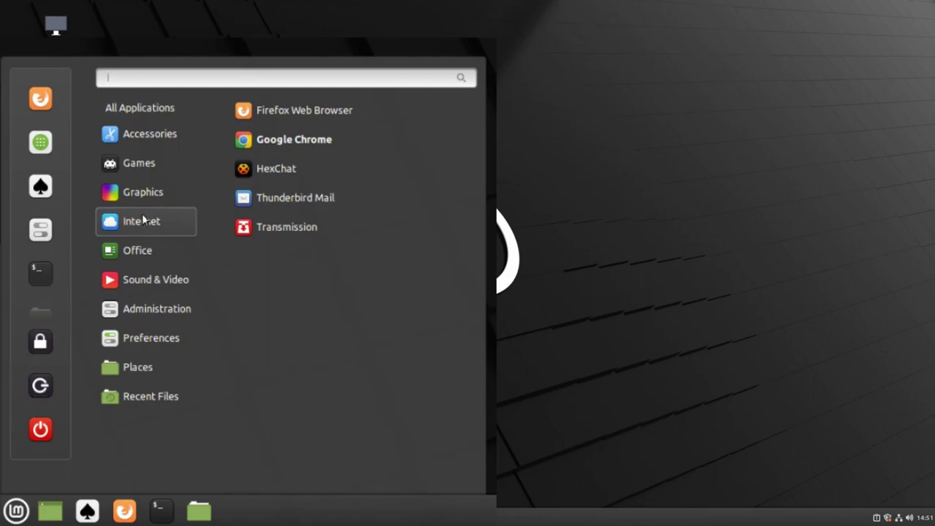
right_click(334, 144)
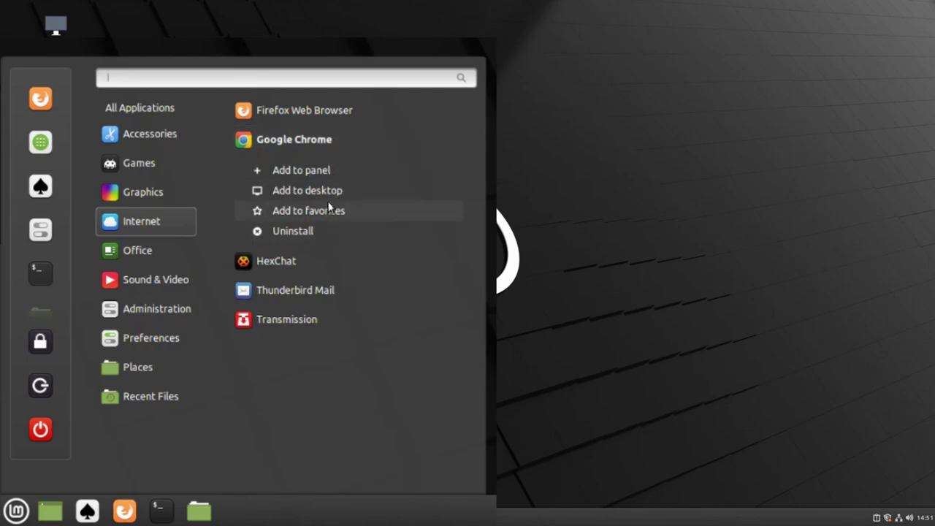
Add Google Chrome to the desktop and confirm its first-run dialog with default-browser and usage-reporting checked.
left_click(326, 190)
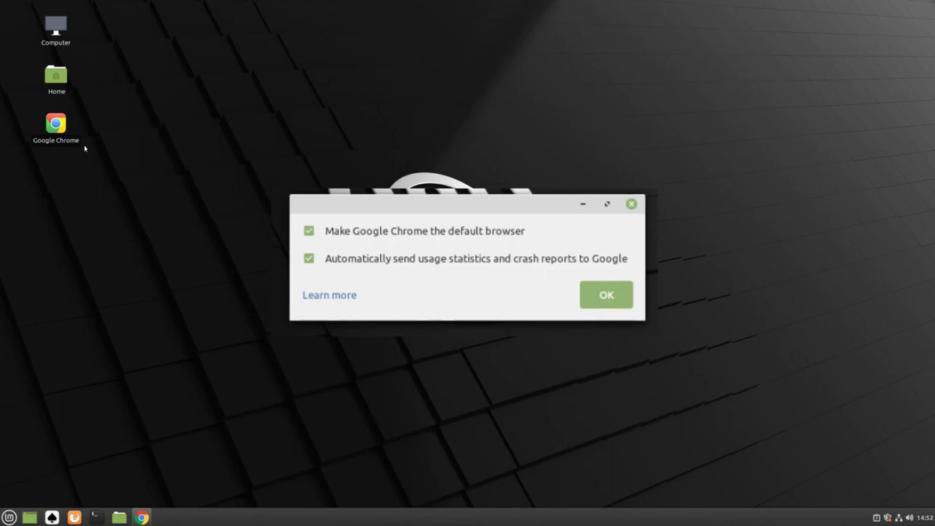
left_click(309, 260)
left_click(309, 232)
left_click(309, 233)
left_click(309, 260)
left_click(606, 298)
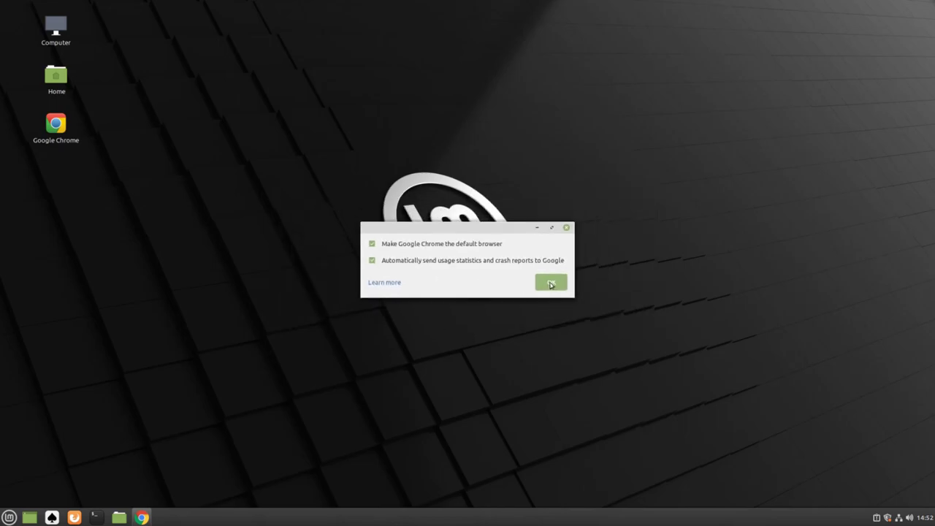